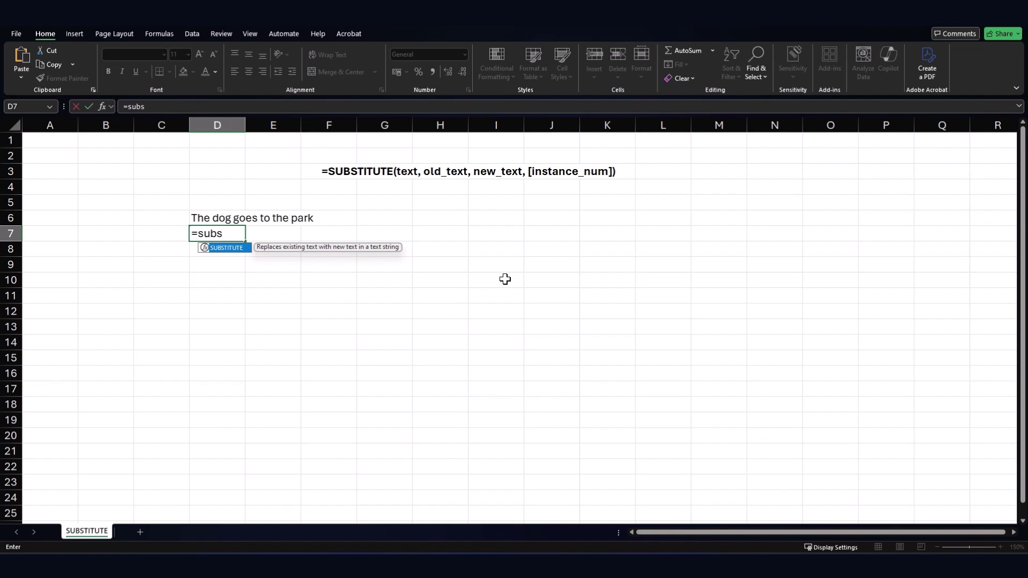
Complete the SUBSTITUTE formula in D7 so it replaces "dog" with "cat" in the text of D6.
{"action": "key", "text": "Tab"}
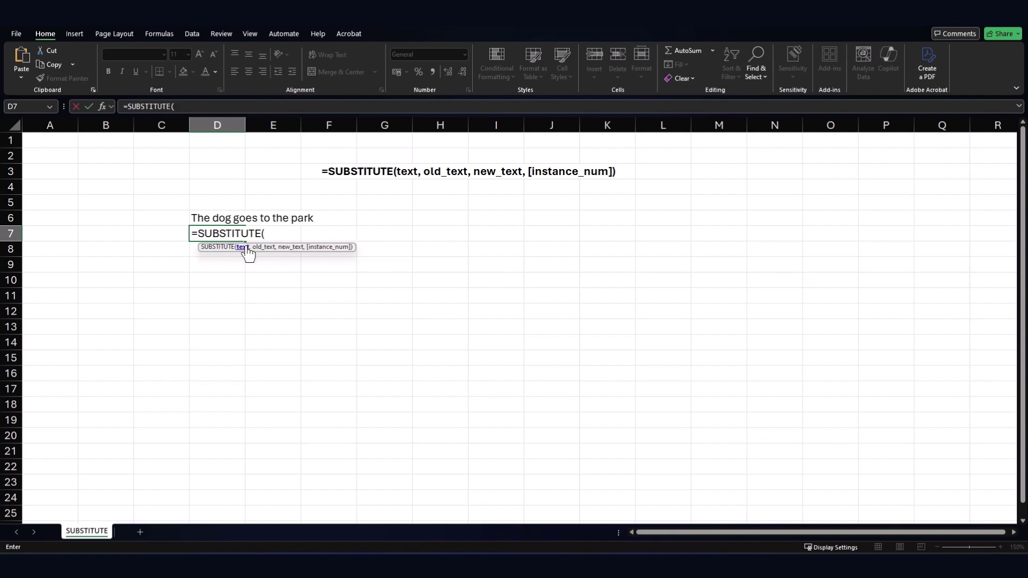
{"action": "left_click", "coordinate": [218, 219]}
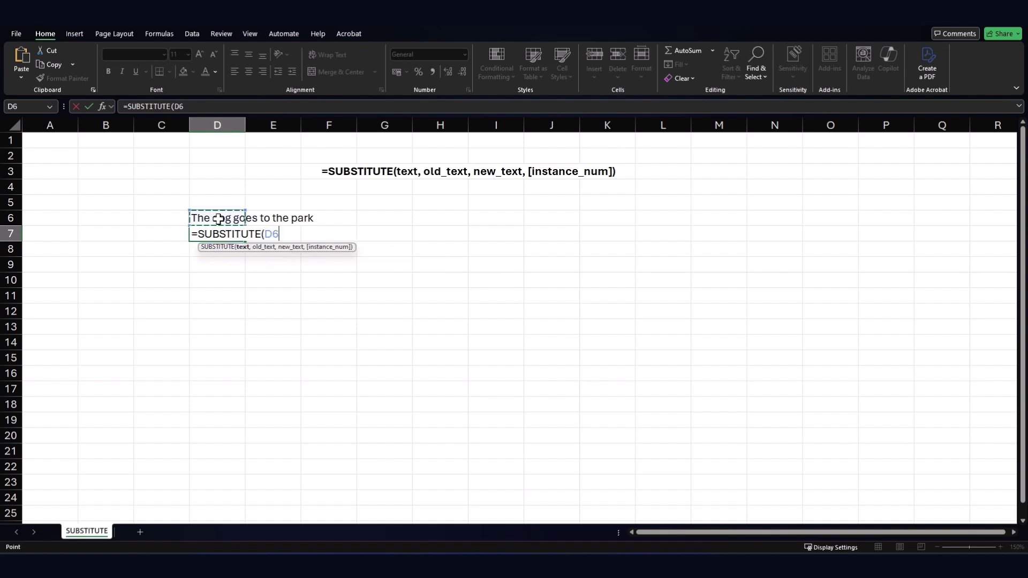
{"action": "left_click", "coordinate": [243, 250]}
{"action": "left_click", "coordinate": [196, 108]}
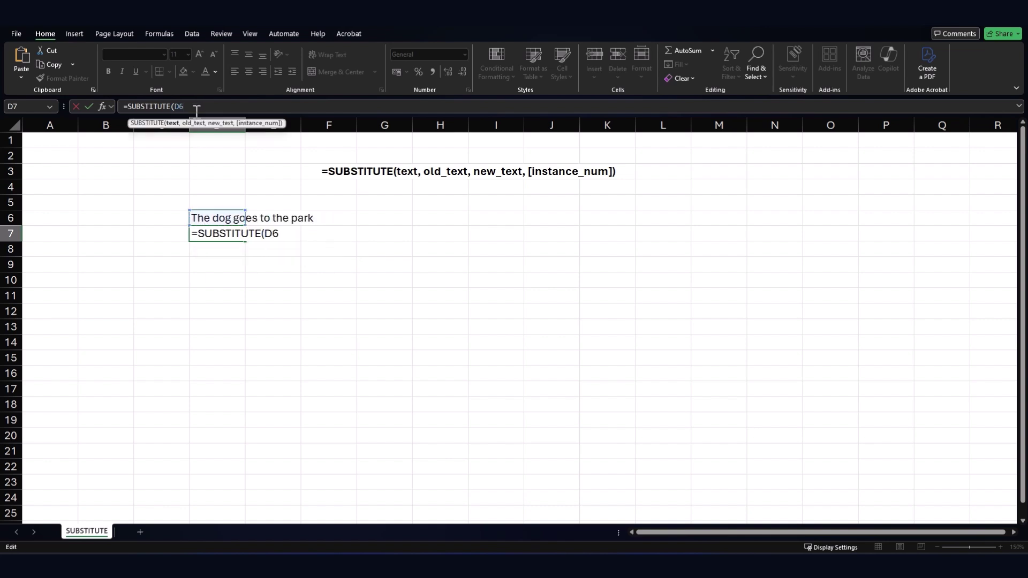
{"action": "type", "text": ","}
{"action": "type", "text": "\"dog\",\"cat"}
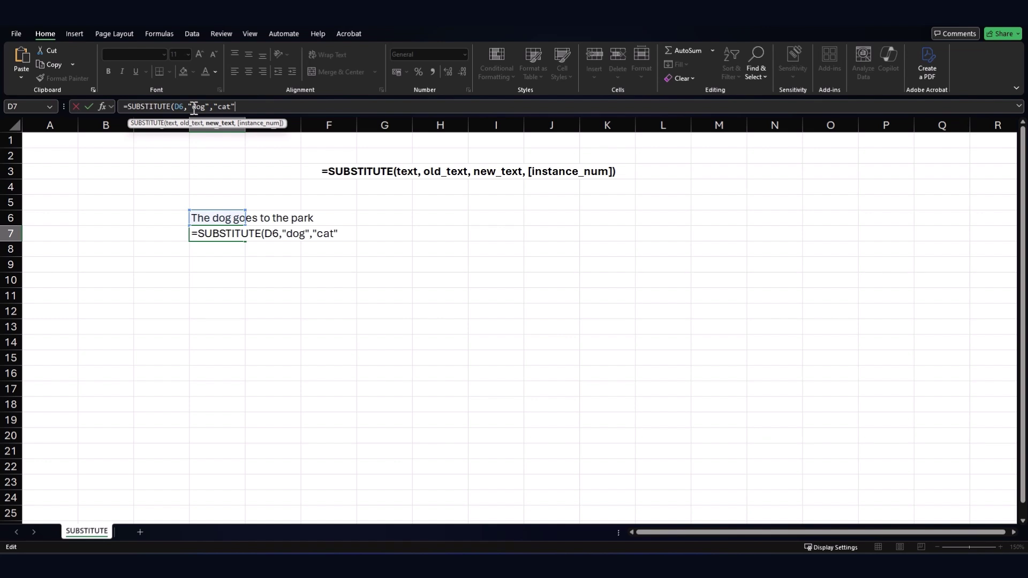
{"action": "type", "text": "\")"}
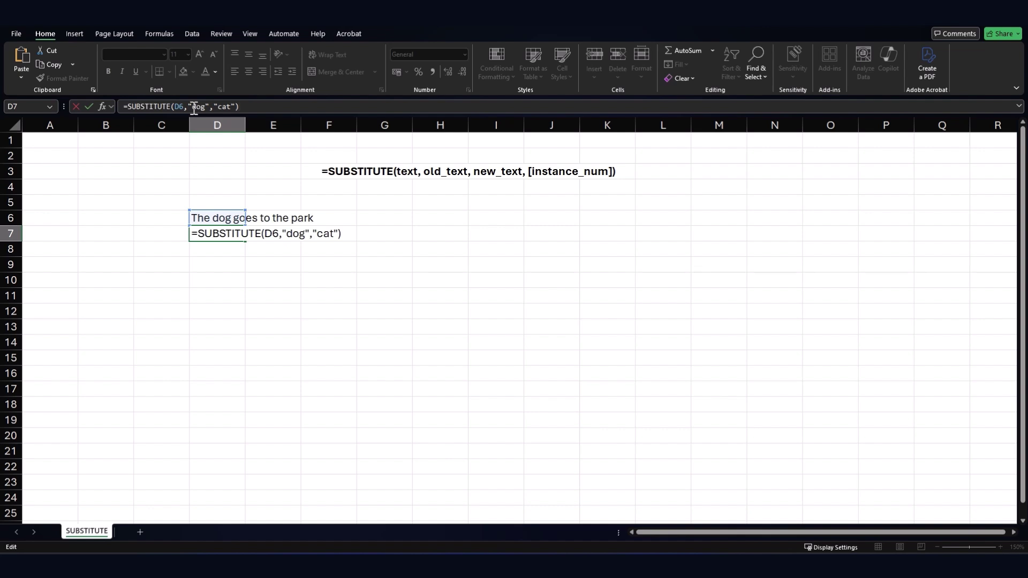
{"action": "key", "text": "Return"}
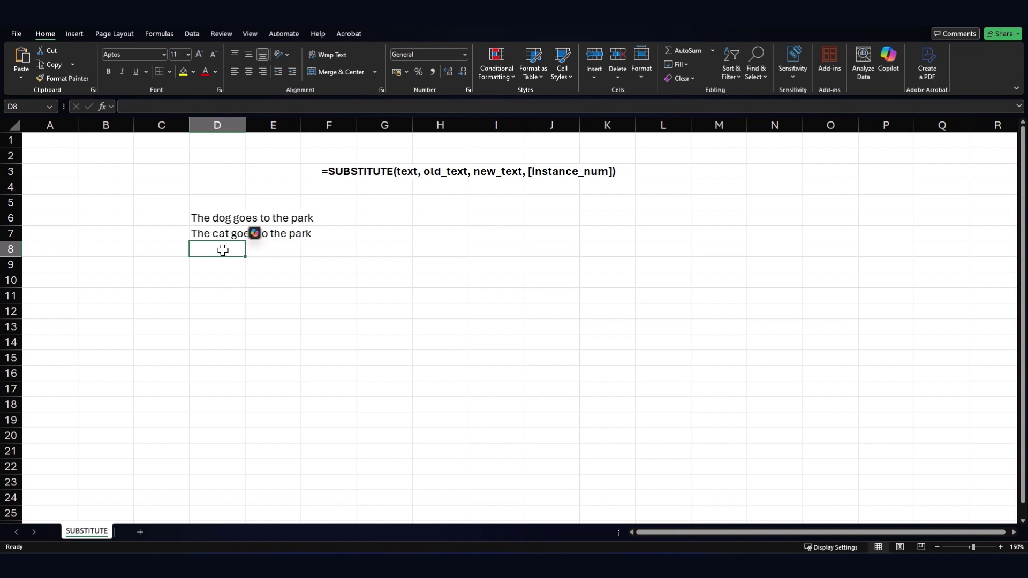
Enter =SUBSTITUTE(D6,"park","cat") in D8, adapting the formula from D7 and leaving D7 as it is.
{"action": "left_click", "coordinate": [223, 233]}
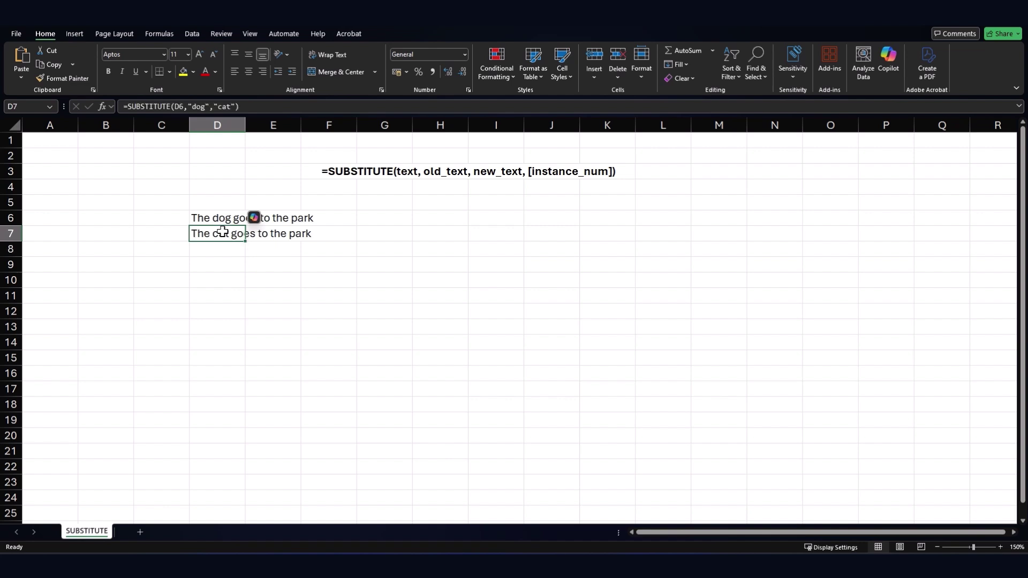
{"action": "double_click", "coordinate": [200, 106]}
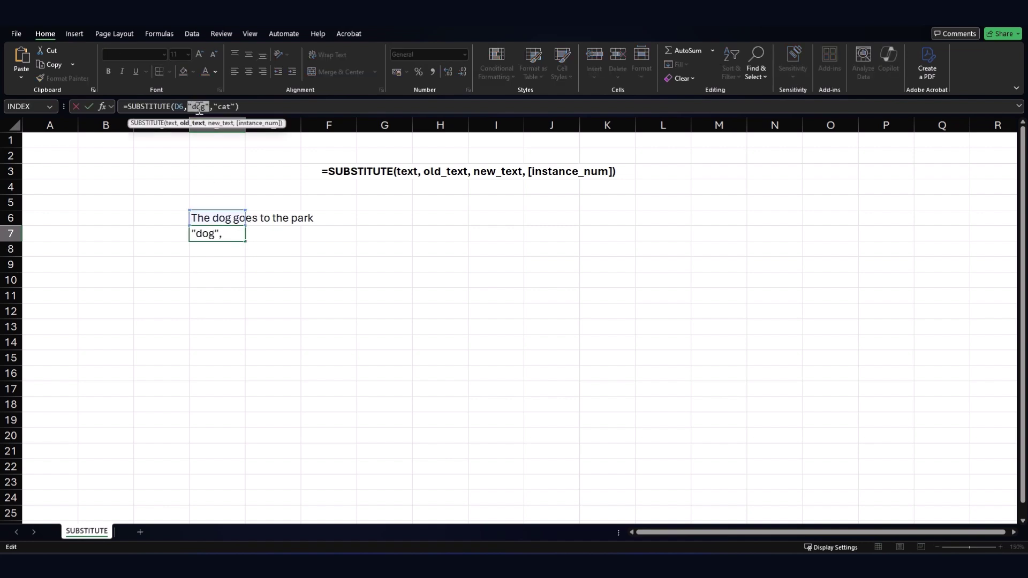
{"action": "type", "text": "\"park\""}
{"action": "key", "text": "Return"}
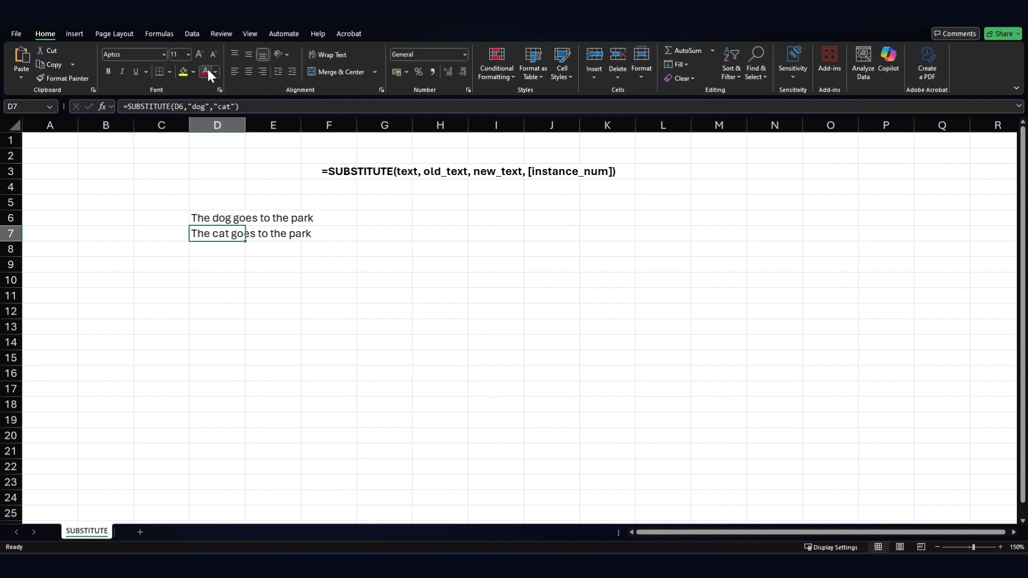
{"action": "key", "text": "ctrl+apostrophe"}
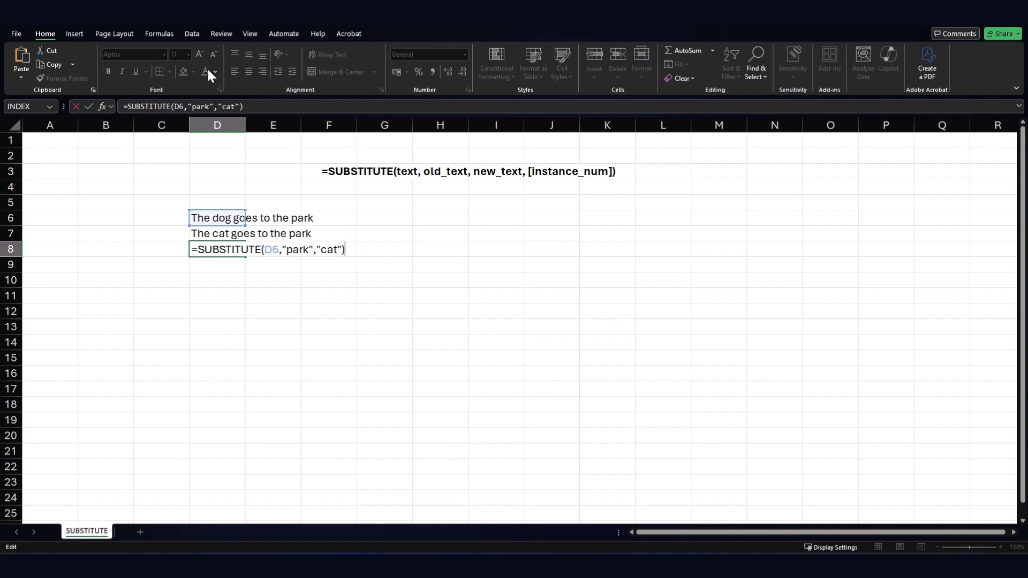
{"action": "key", "text": "Return"}
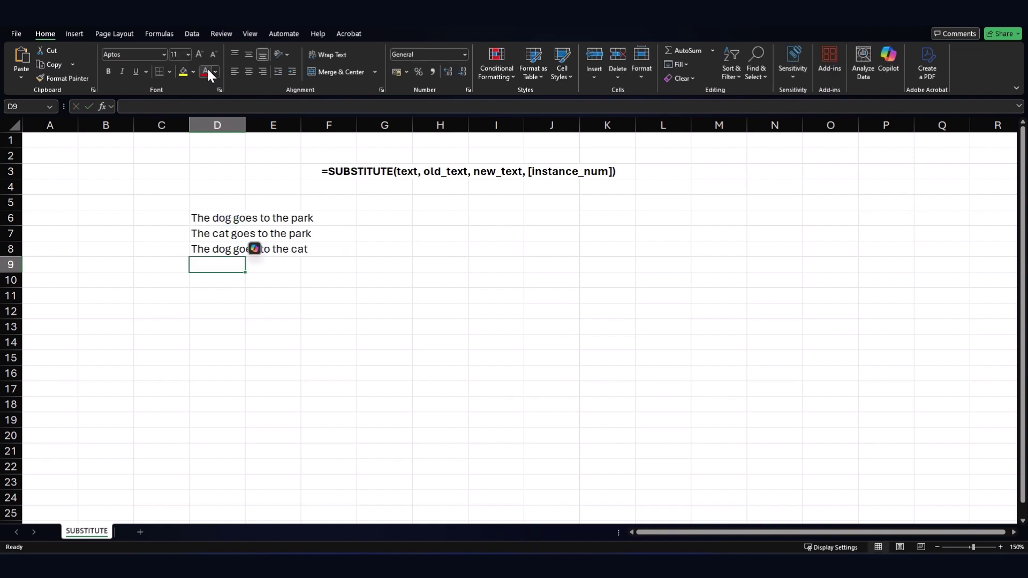
{"action": "left_click", "coordinate": [546, 391]}
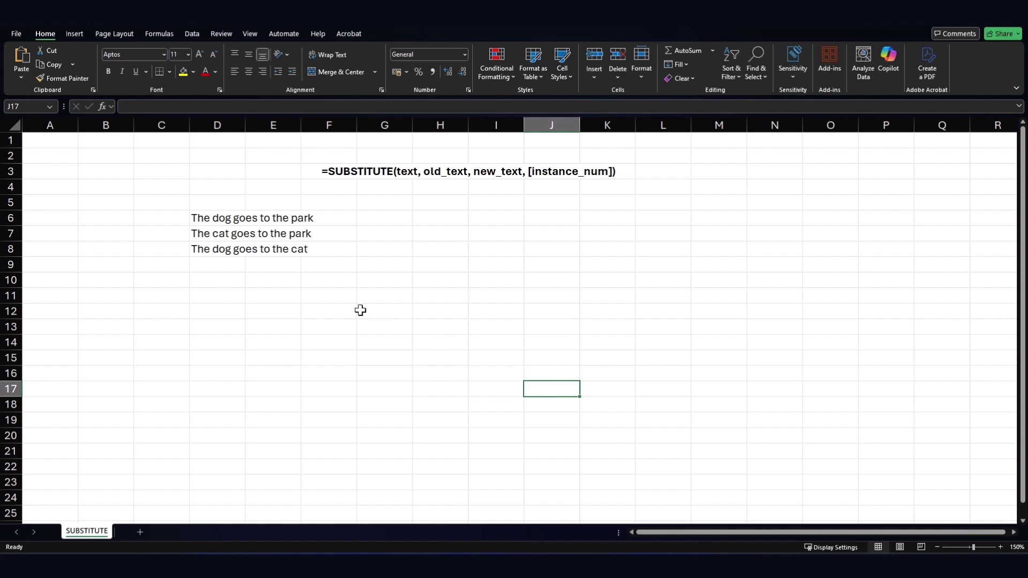
Enter a SUBSTITUTE formula in D9 that replaces "the" with "cat" in the text of D6.
{"action": "left_click", "coordinate": [219, 265]}
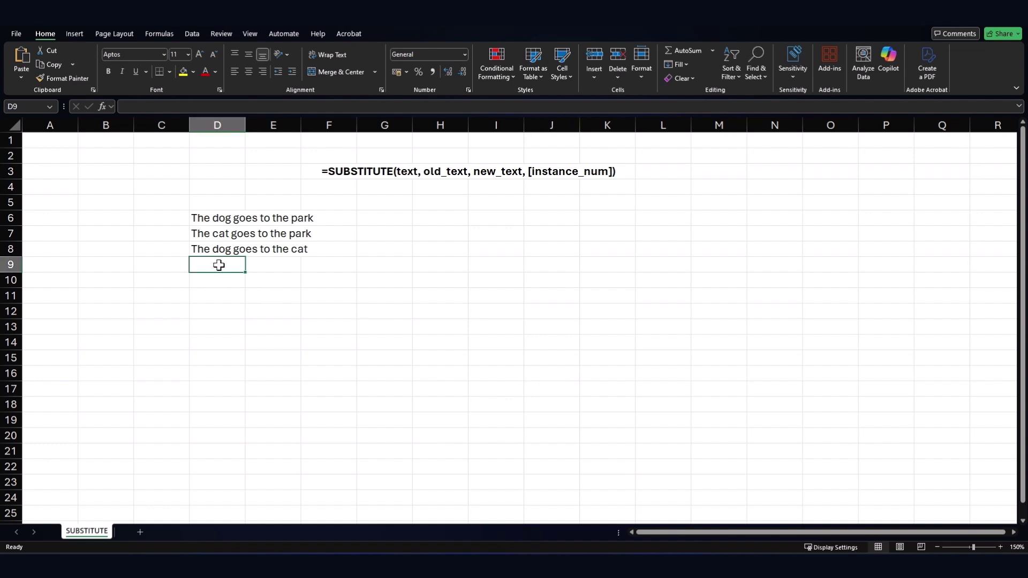
{"action": "double_click", "coordinate": [219, 265]}
{"action": "type", "text": "=SUBSTITUTE(D6,\"park\",\"cat\")"}
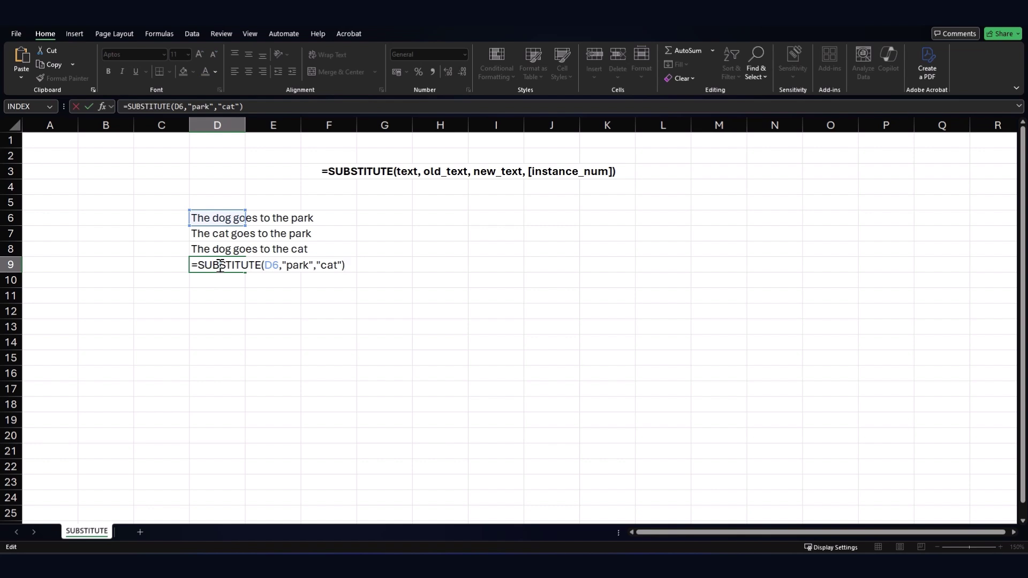
{"action": "double_click", "coordinate": [301, 266]}
{"action": "left_click", "coordinate": [301, 266]}
{"action": "left_click_drag", "start_coordinate": [310, 266], "coordinate": [287, 267]}
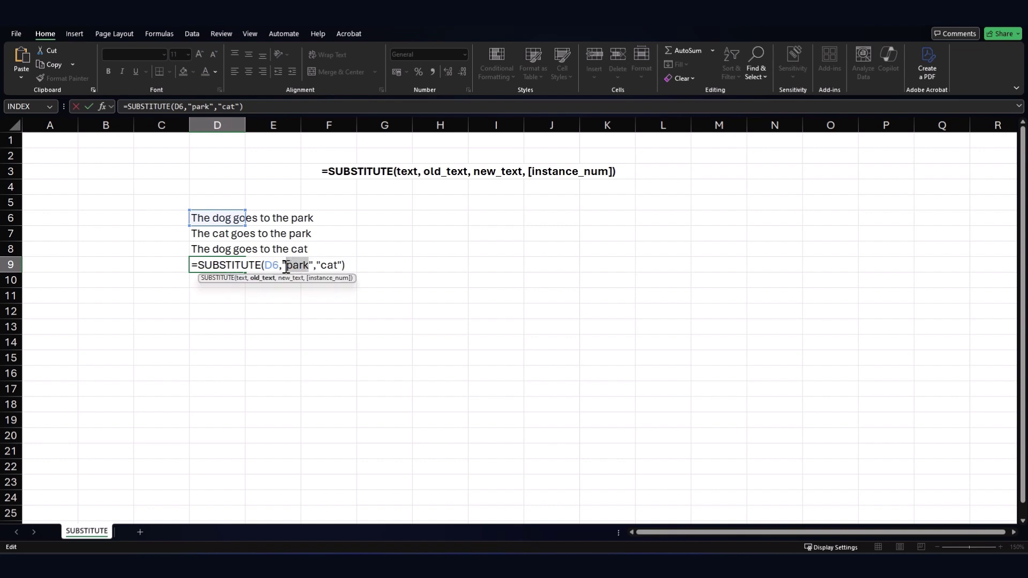
{"action": "type", "text": "the"}
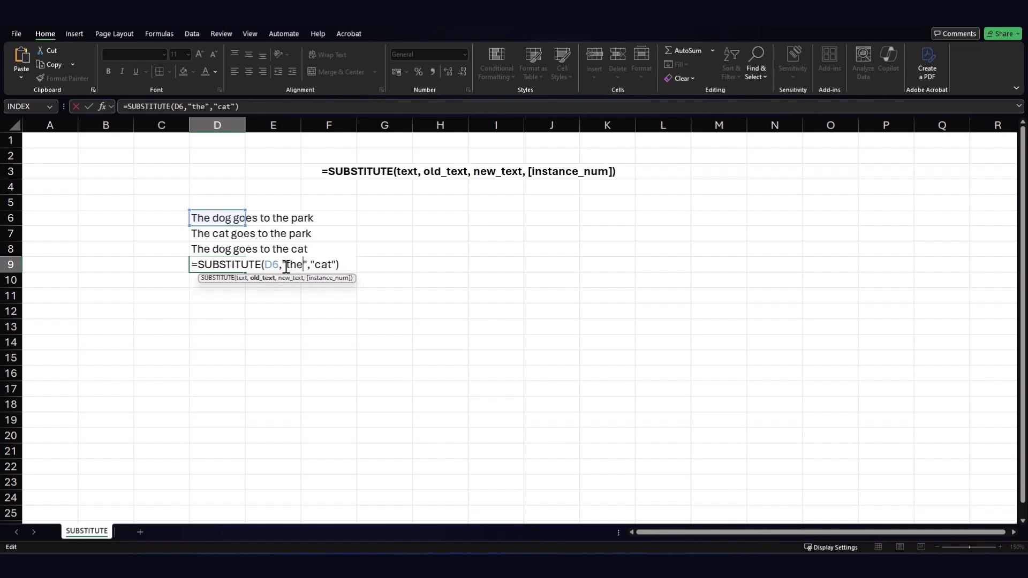
{"action": "key", "text": "Return"}
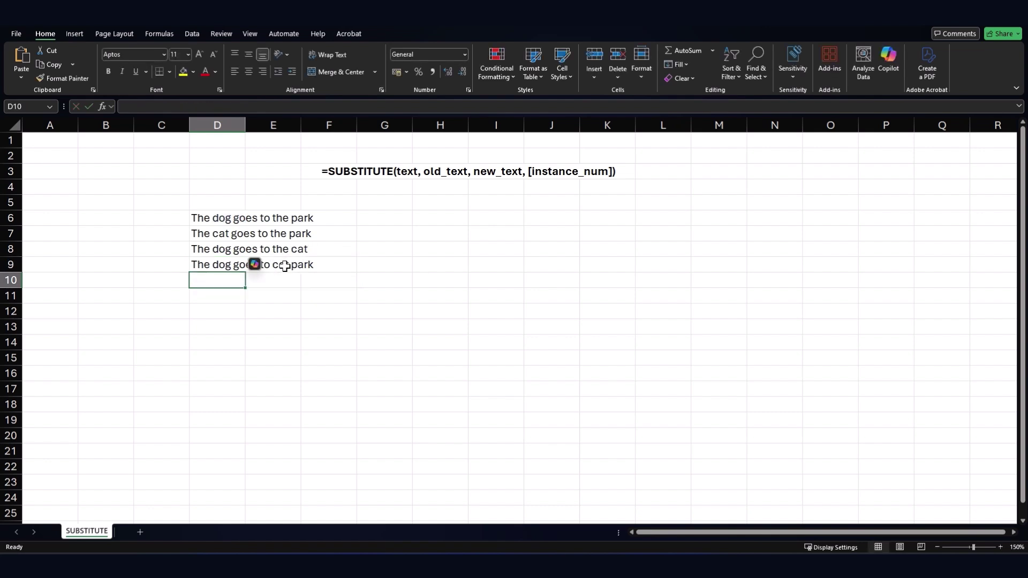
{"action": "left_click", "coordinate": [237, 323]}
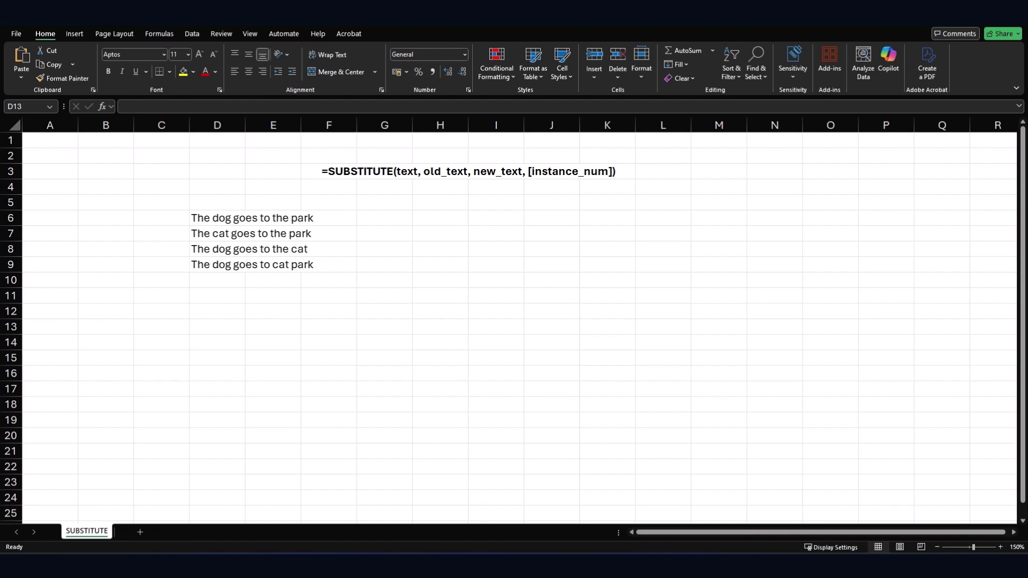
{"action": "left_click", "coordinate": [348, 317]}
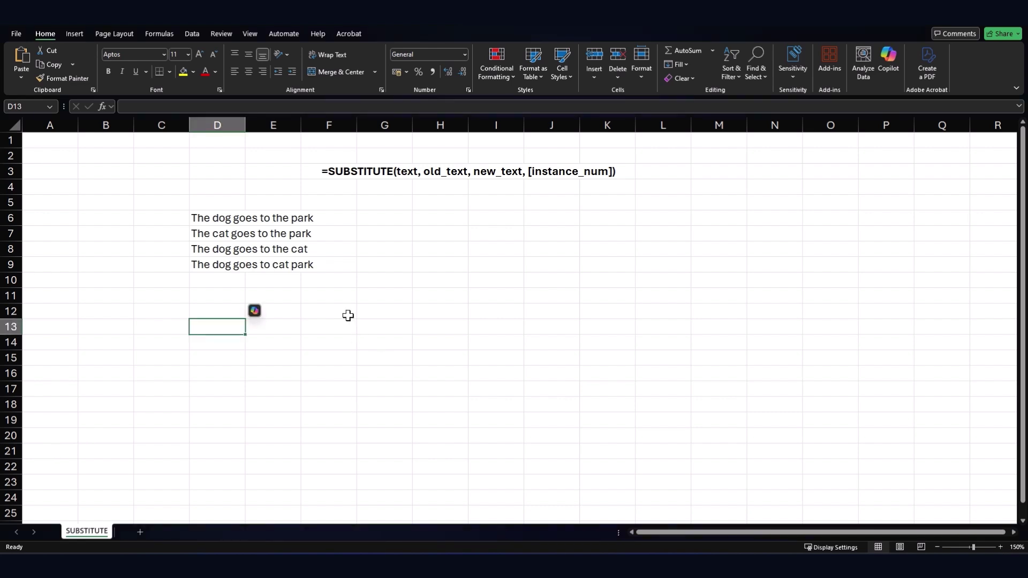
{"action": "left_click", "coordinate": [216, 297]}
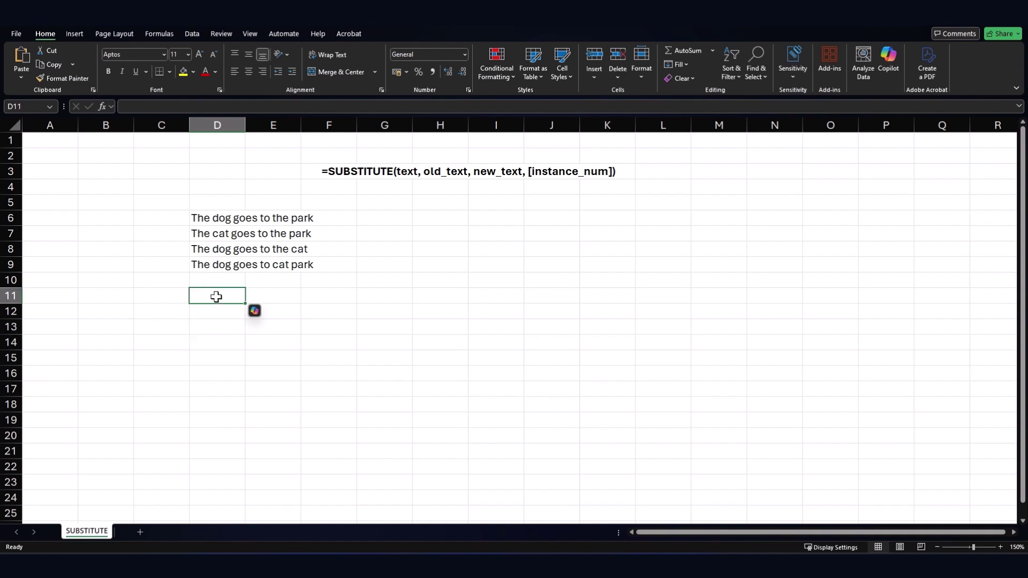
Copy the original sentence from D6 into D12.
{"action": "left_click", "coordinate": [219, 214]}
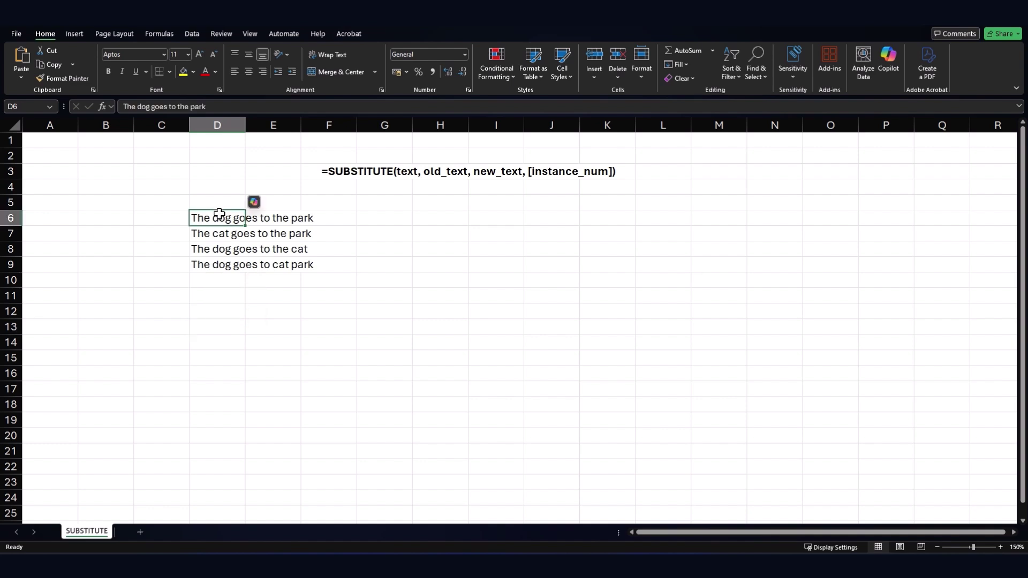
{"action": "key", "text": "ctrl+c"}
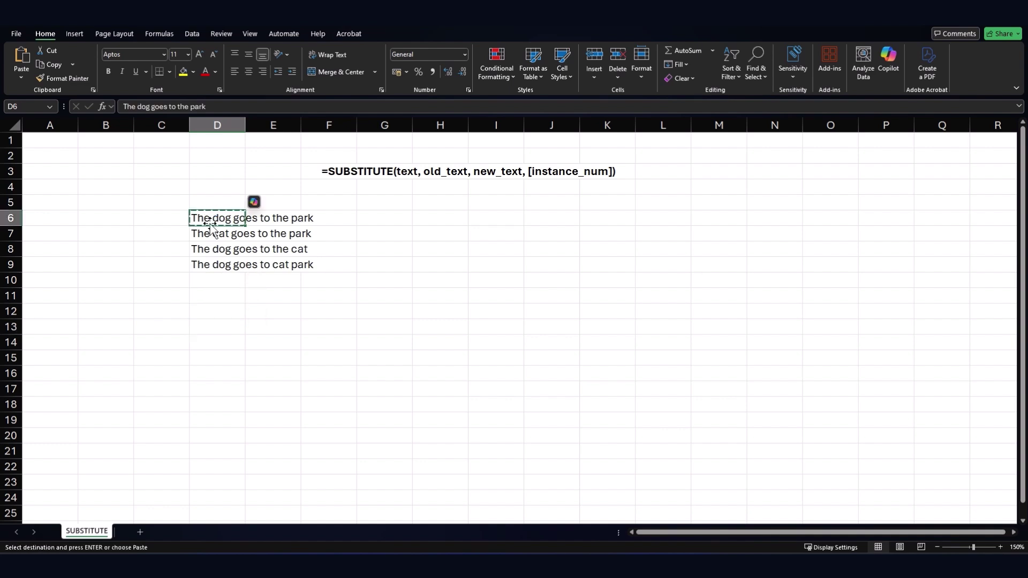
{"action": "left_click", "coordinate": [214, 308]}
{"action": "key", "text": "ctrl+v"}
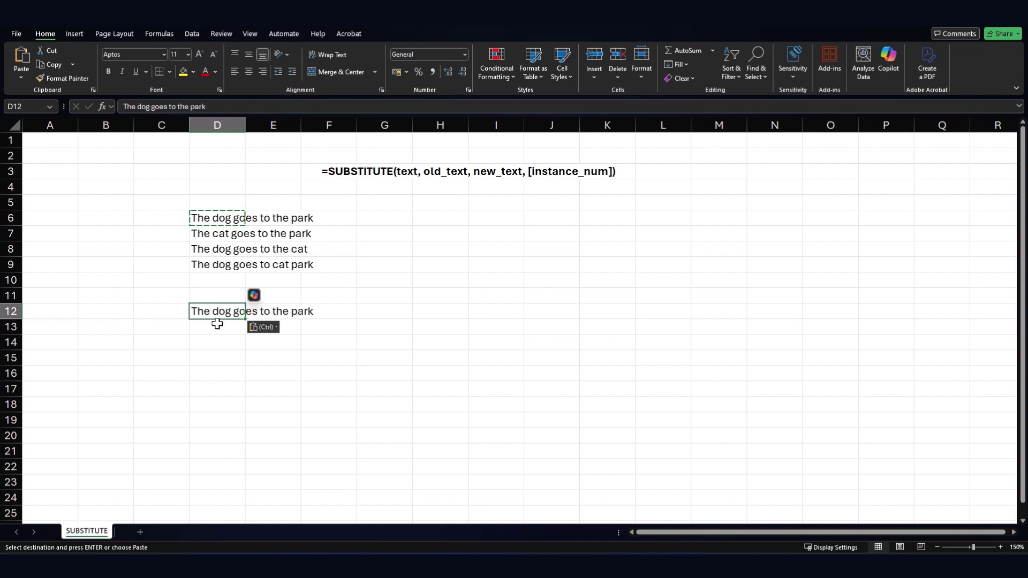
Add an extra space before "dog", "to" and "park" in the D12 sentence.
{"action": "left_click", "coordinate": [134, 106]}
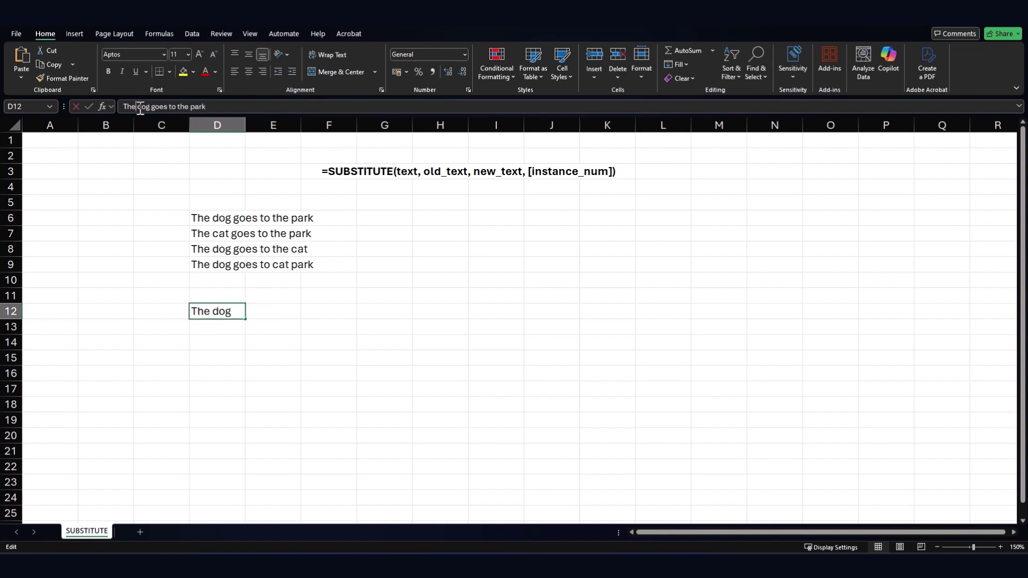
{"action": "left_click", "coordinate": [169, 106]}
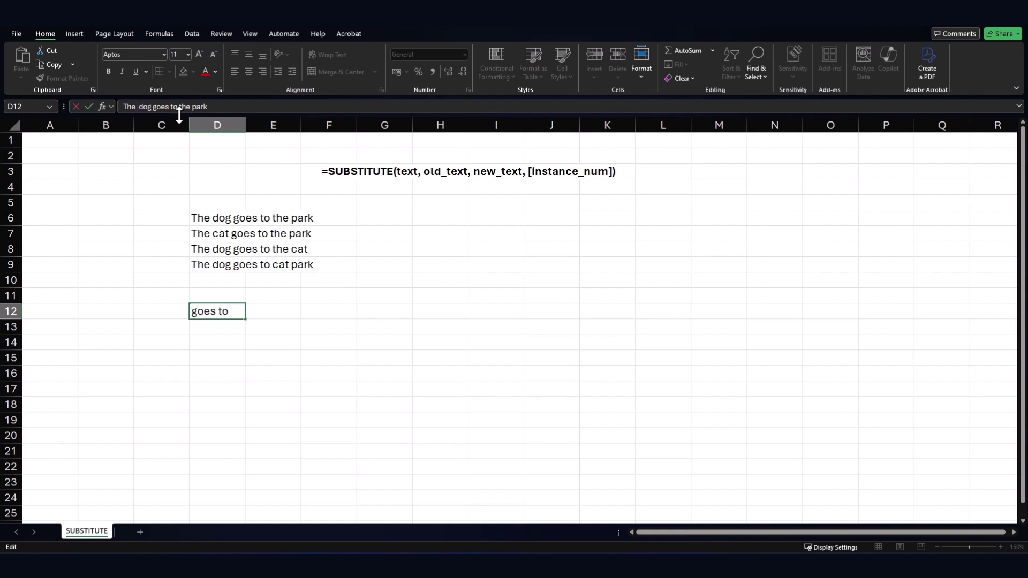
{"action": "left_click", "coordinate": [195, 106]}
{"action": "key", "text": "Return"}
Enter a SUBSTITUTE formula in E19 that replaces double spaces in D12 with single spaces, and move that cell to D13.
{"action": "left_click", "coordinate": [272, 419]}
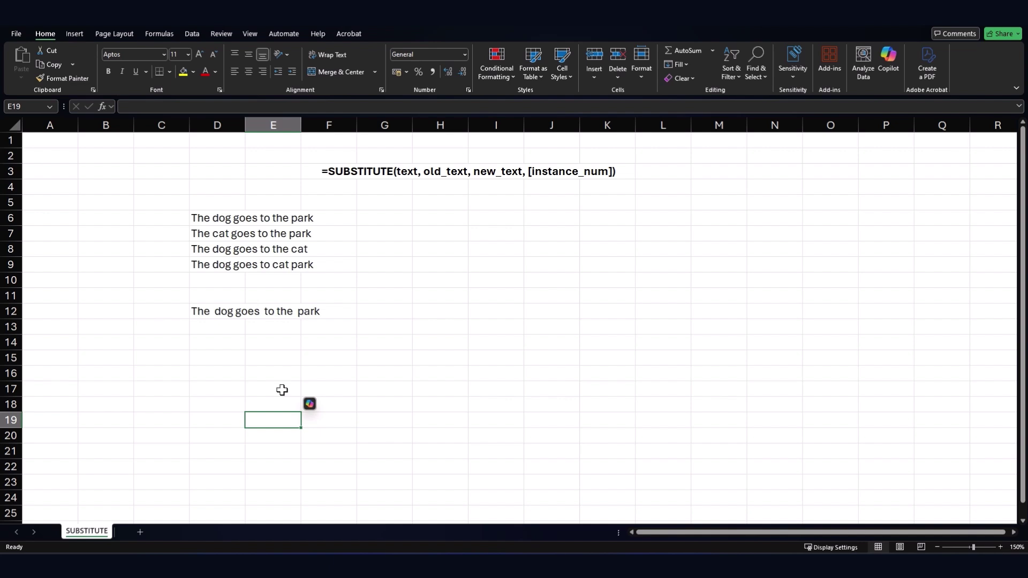
{"action": "type", "text": "=SUB"}
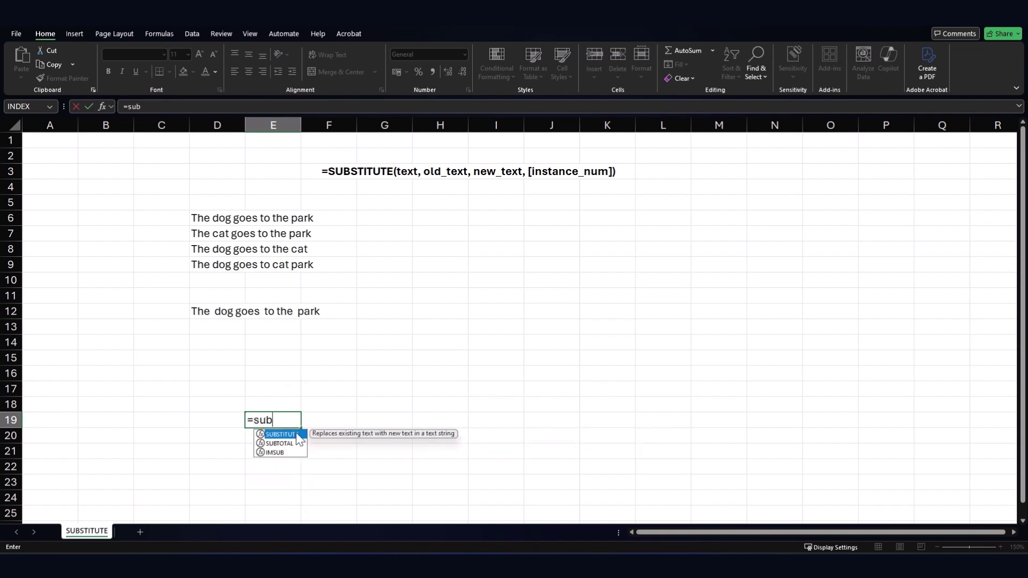
{"action": "key", "text": "Tab"}
{"action": "left_click", "coordinate": [225, 311]}
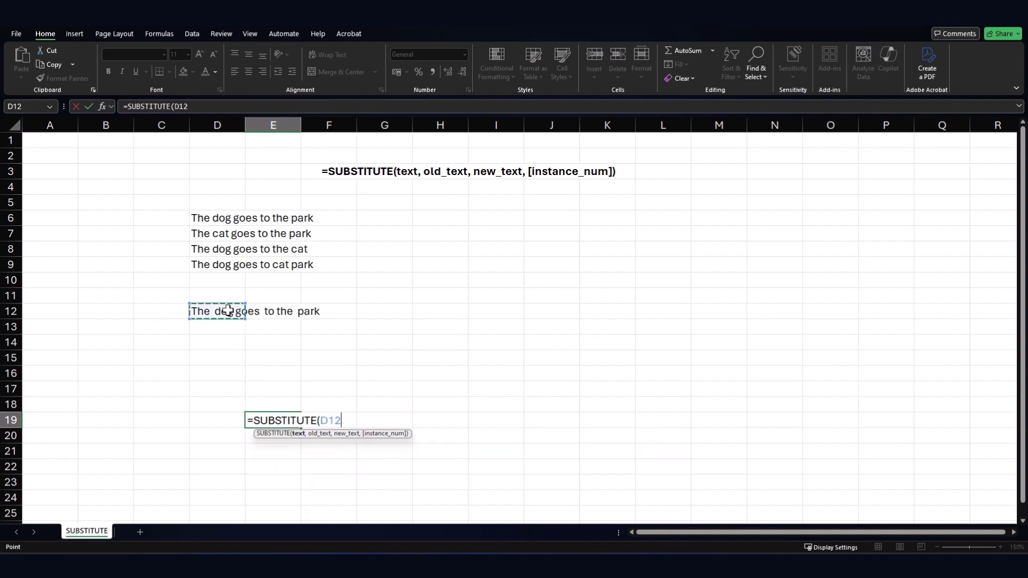
{"action": "type", "text": ","}
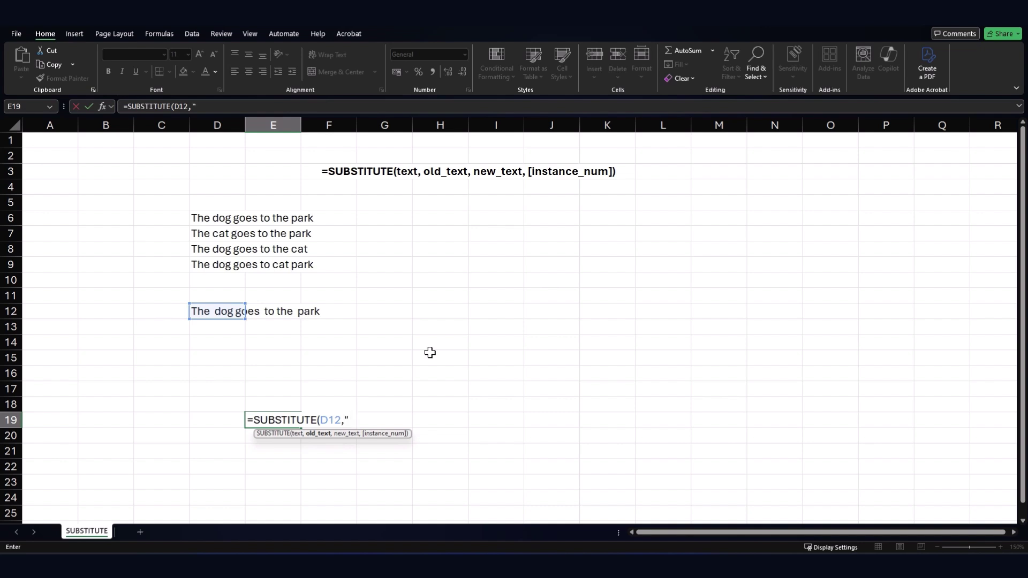
{"action": "type", "text": "\",\" \")"}
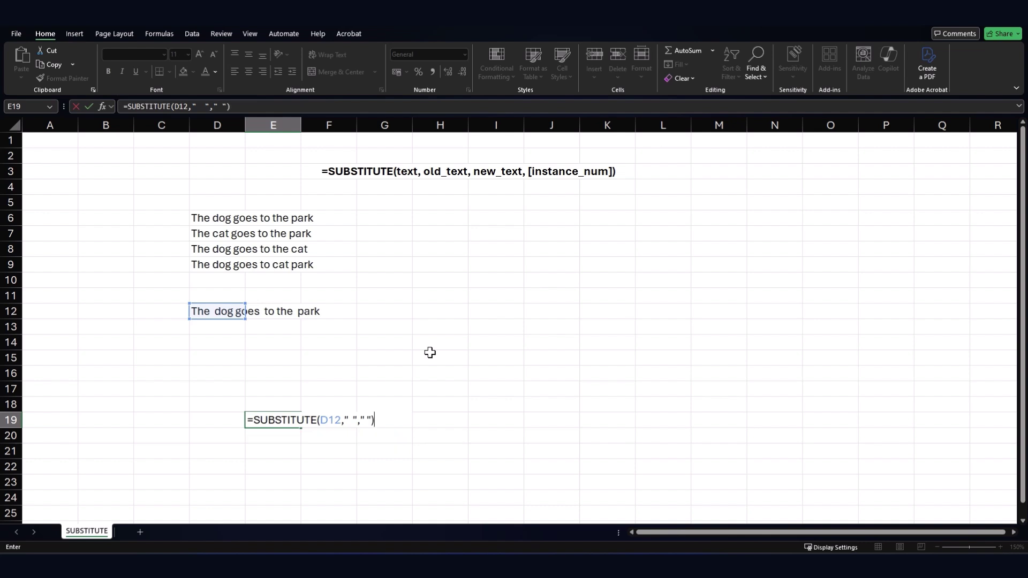
{"action": "key", "text": "Return"}
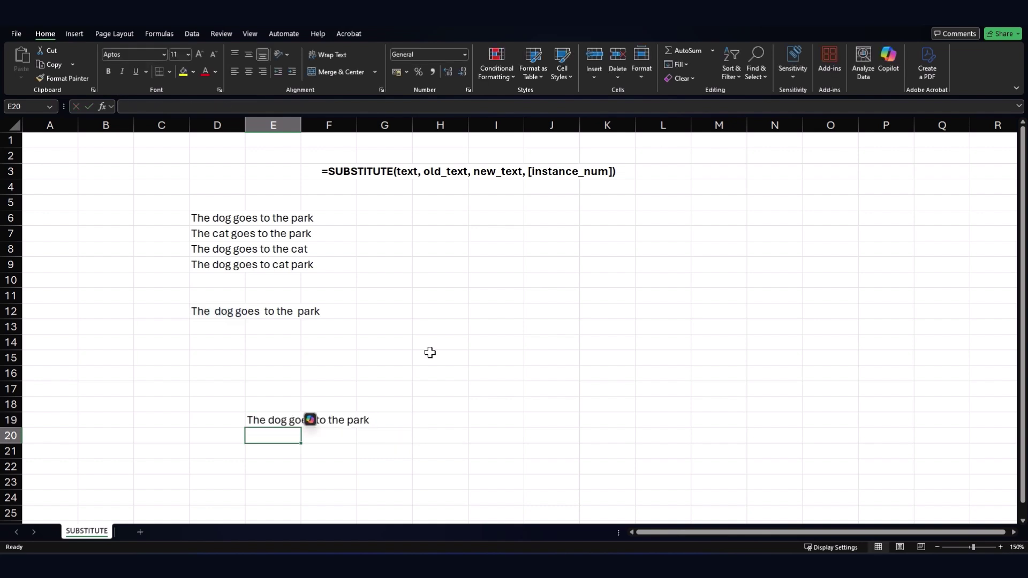
{"action": "left_click", "coordinate": [253, 426]}
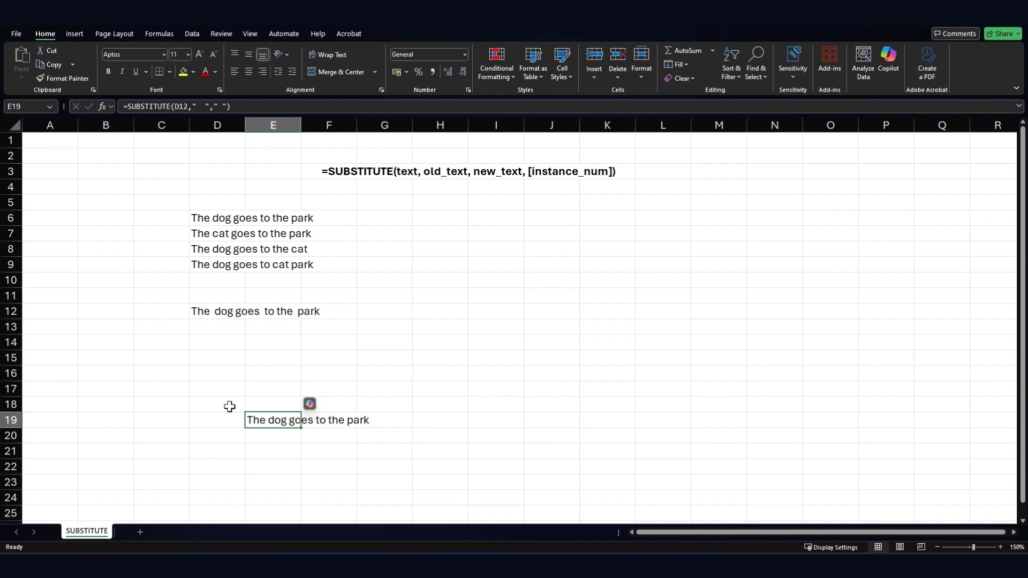
{"action": "left_click_drag", "start_coordinate": [278, 426], "coordinate": [222, 332]}
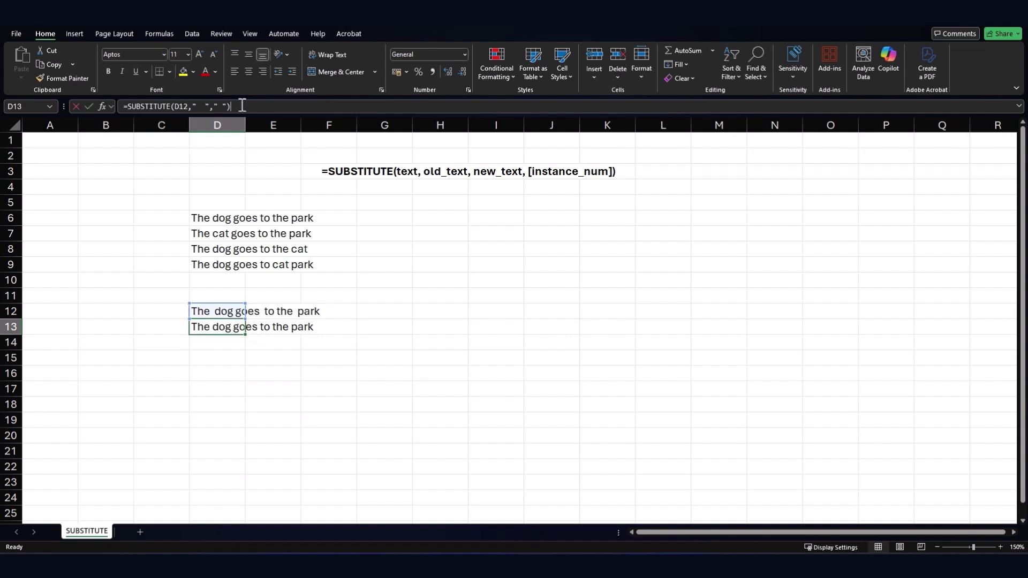
Copy the full SUBSTITUTE formula text from D13 without changing the cell.
{"action": "left_click_drag", "start_coordinate": [232, 106], "coordinate": [112, 101]}
{"action": "key", "text": "ctrl+c"}
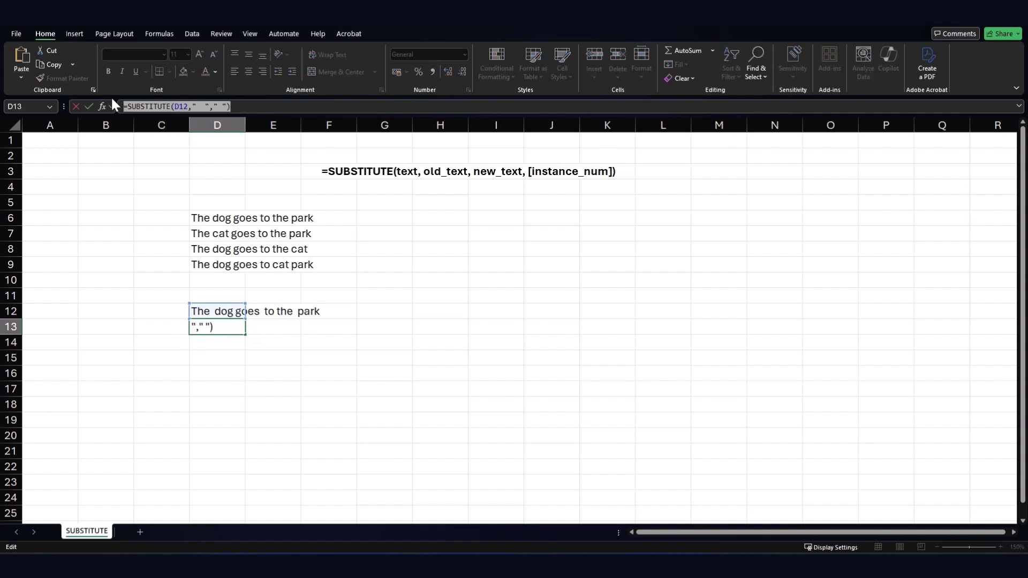
{"action": "key", "text": "Return"}
Label cells E14 to E16 as "1st Instance", "2nd Instance" and "3rd Instance".
{"action": "key", "text": "Right"}
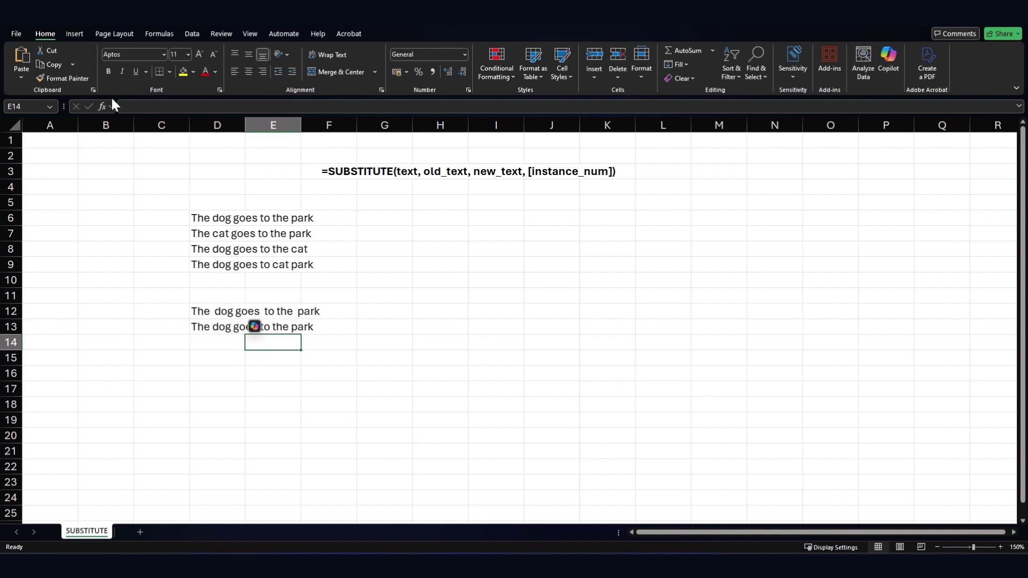
{"action": "type", "text": "1st Instance"}
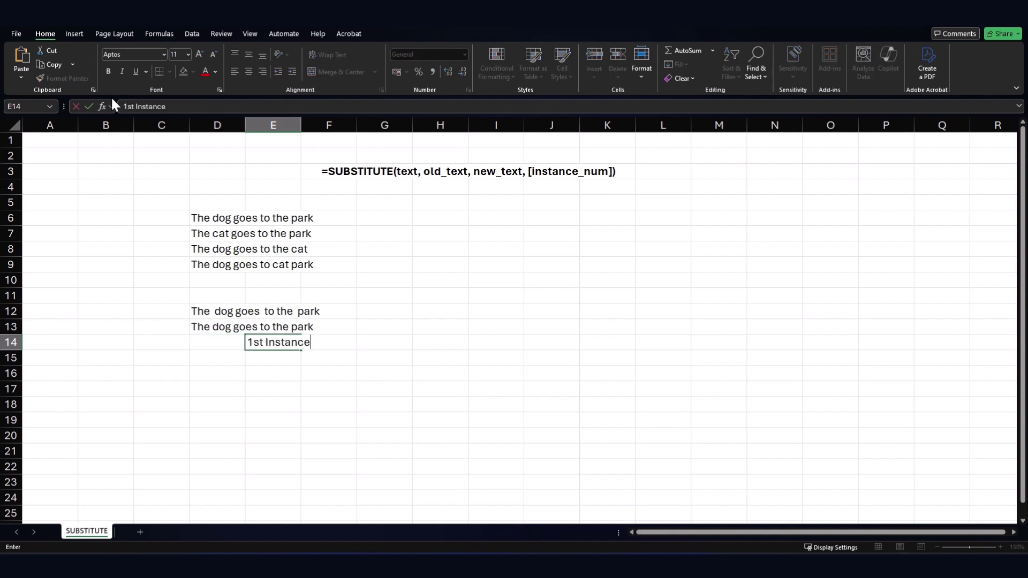
{"action": "key", "text": "Return"}
{"action": "type", "text": "2nd"}
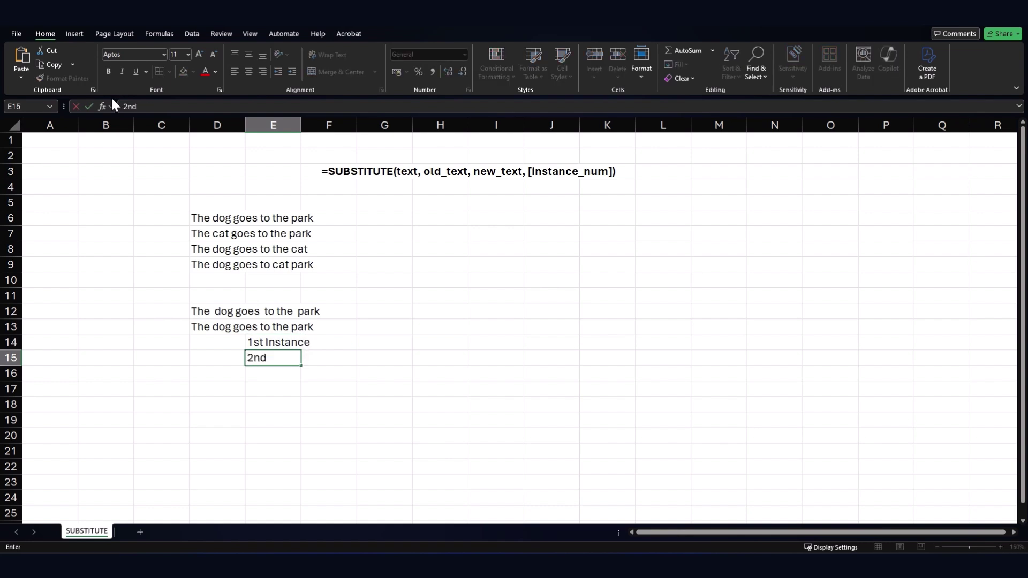
{"action": "type", "text": " Instance"}
{"action": "key", "text": "Return"}
{"action": "type", "text": "3rd Instacne"}
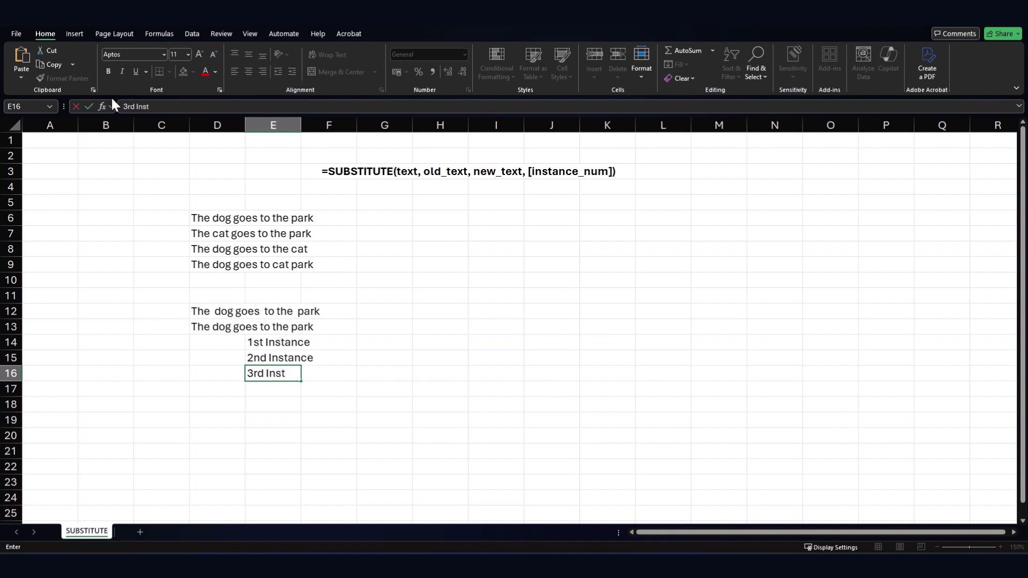
{"action": "key", "text": "BackSpace"}
{"action": "key", "text": "BackSpace"}
{"action": "key", "text": "BackSpace"}
{"action": "type", "text": "nce"}
{"action": "key", "text": "Return"}
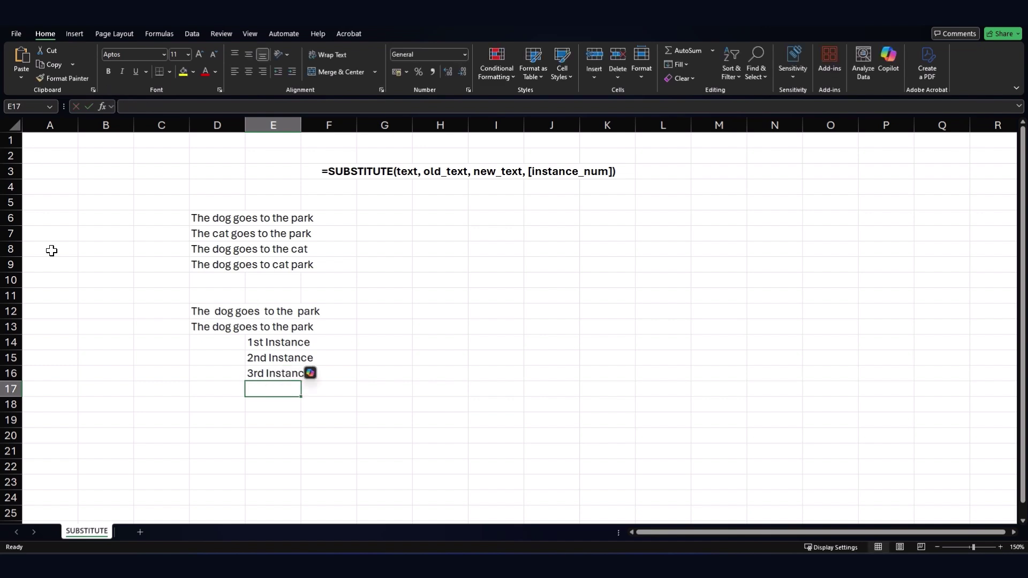
Paste the copied formula into F14 and add instance number 1, so only the first double space in D12 is replaced.
{"action": "left_click", "coordinate": [331, 346]}
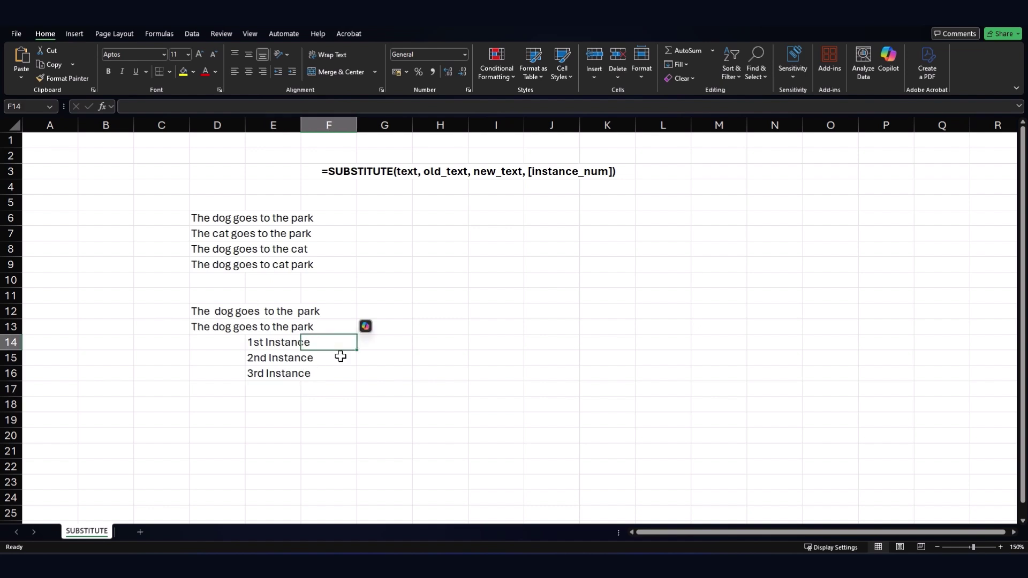
{"action": "key", "text": "F2"}
{"action": "type", "text": "=SUBSTITUTE(D12,\"  \",\" \")"}
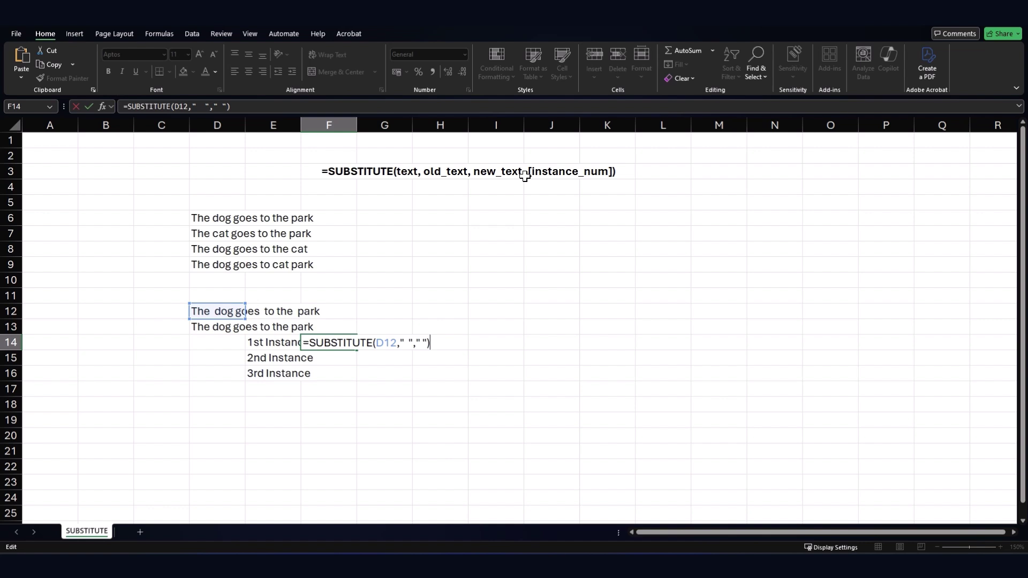
{"action": "left_click", "coordinate": [227, 106]}
{"action": "type", "text": ","}
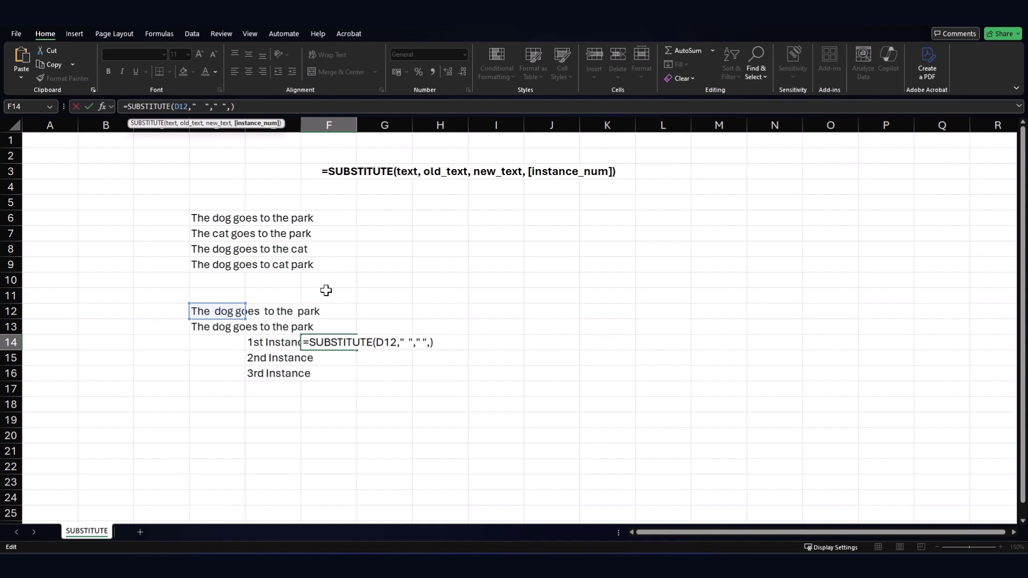
{"action": "type", "text": "1"}
{"action": "key", "text": "Return"}
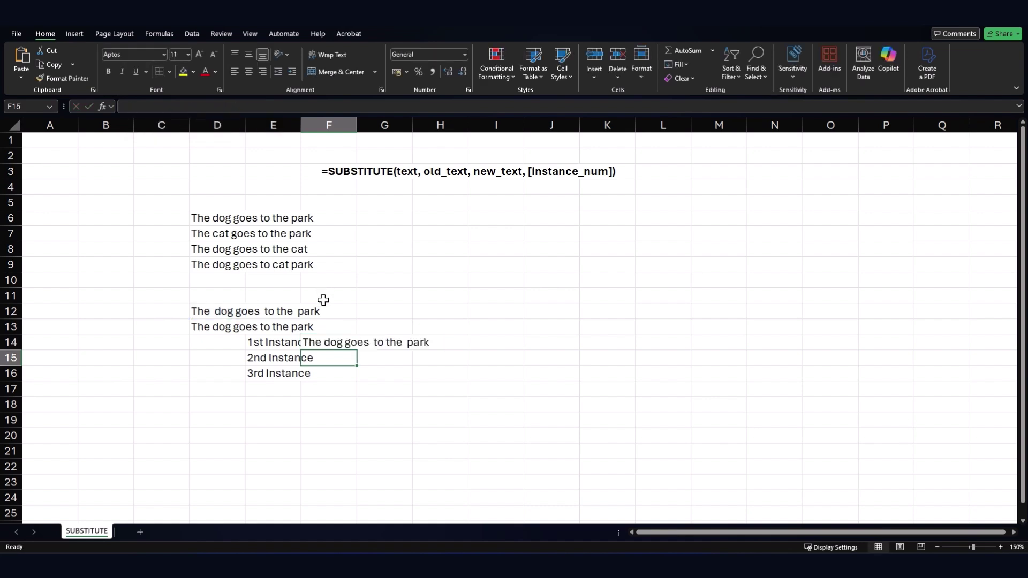
{"action": "left_click", "coordinate": [418, 419]}
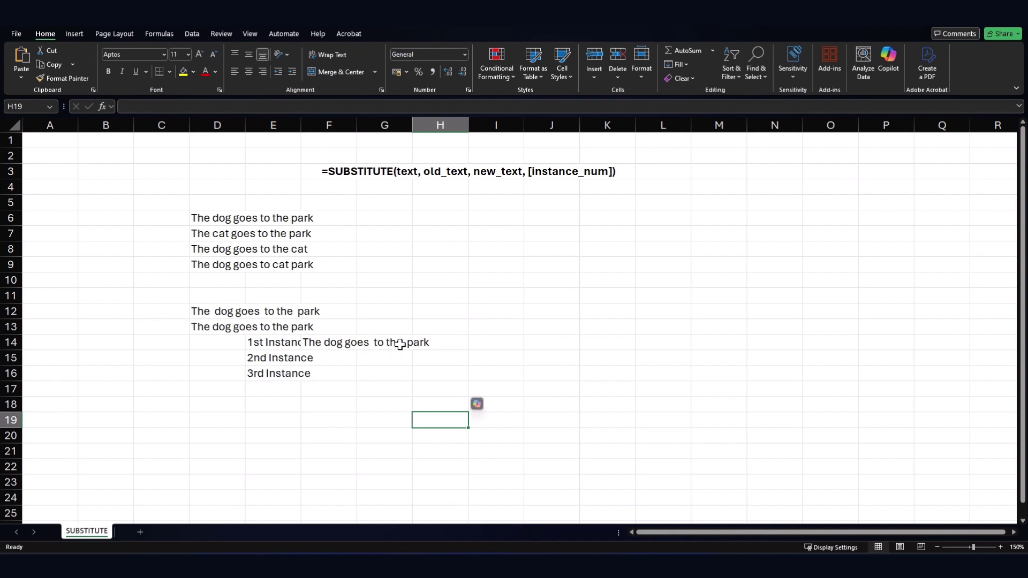
Copy the F14 formula text into F15 and set its instance number to 2.
{"action": "left_click", "coordinate": [351, 342]}
{"action": "key", "text": "F2"}
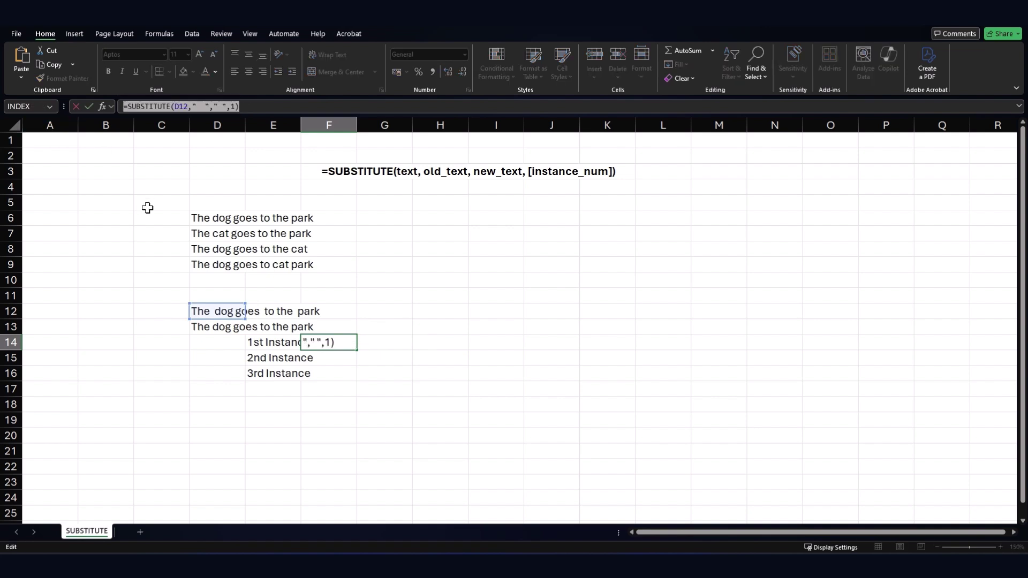
{"action": "key", "text": "ctrl+Return"}
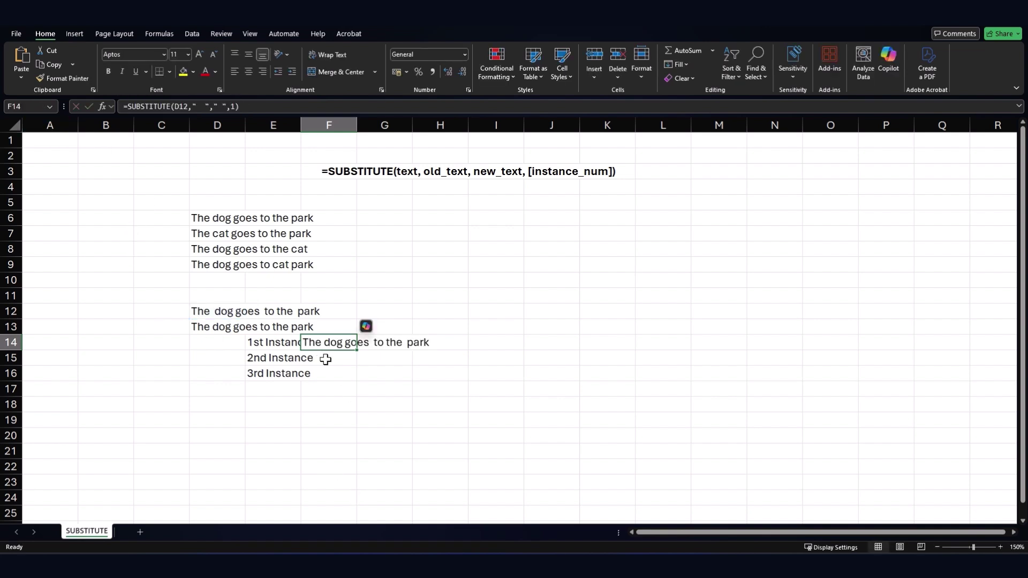
{"action": "double_click", "coordinate": [326, 359]}
{"action": "type", "text": "=SUBSTITUTE(D12,\"  \",\" \",1)"}
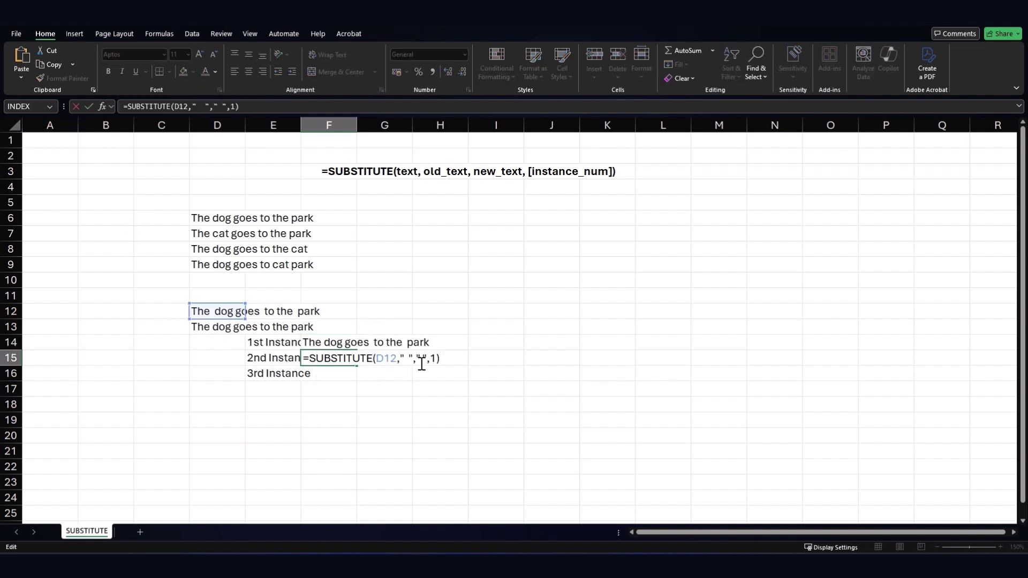
{"action": "key", "text": "BackSpace"}
{"action": "type", "text": "2"}
{"action": "key", "text": "Return"}
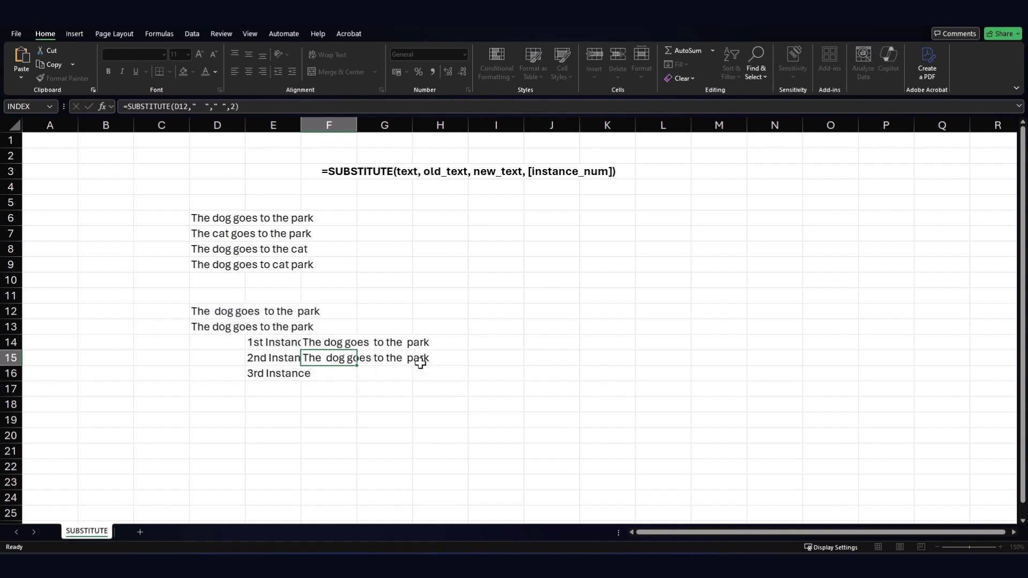
{"action": "left_click", "coordinate": [353, 419]}
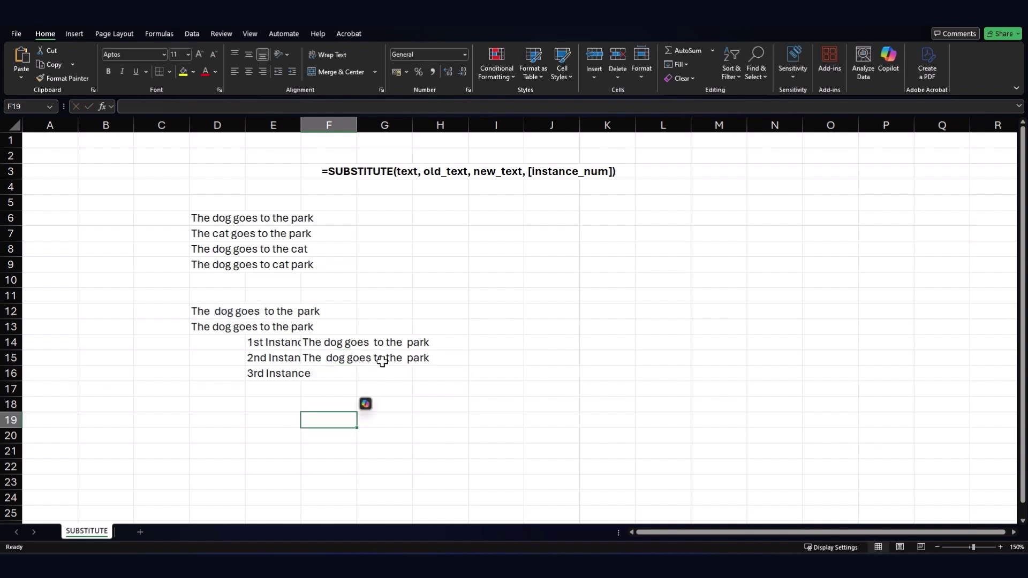
Paste the copied formula into F16 and adapt it to replace only the third double space in D12.
{"action": "left_click", "coordinate": [335, 375]}
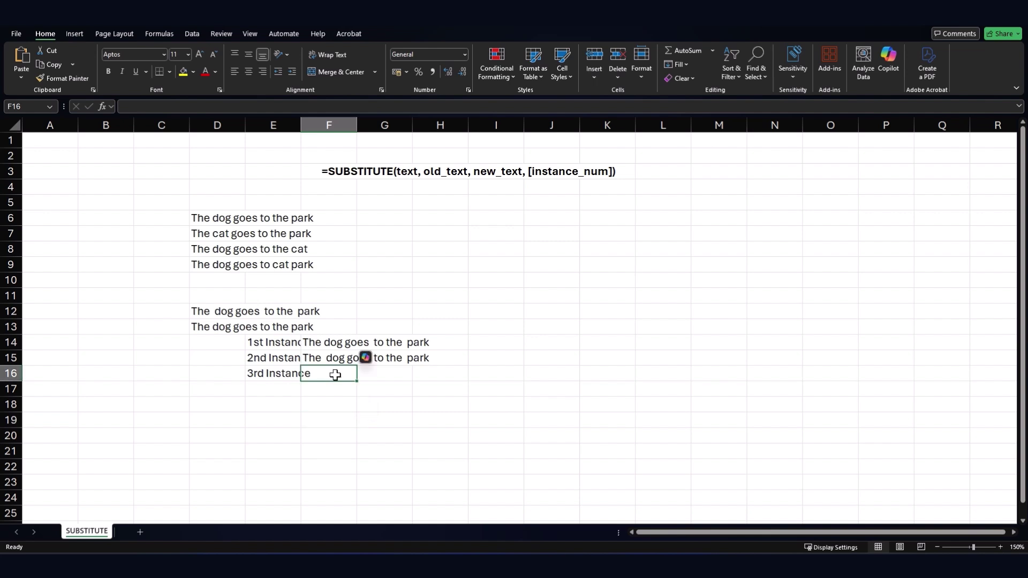
{"action": "double_click", "coordinate": [335, 375]}
{"action": "type", "text": "=SUBSTITUTE(D12,\"  \",\" \",1)"}
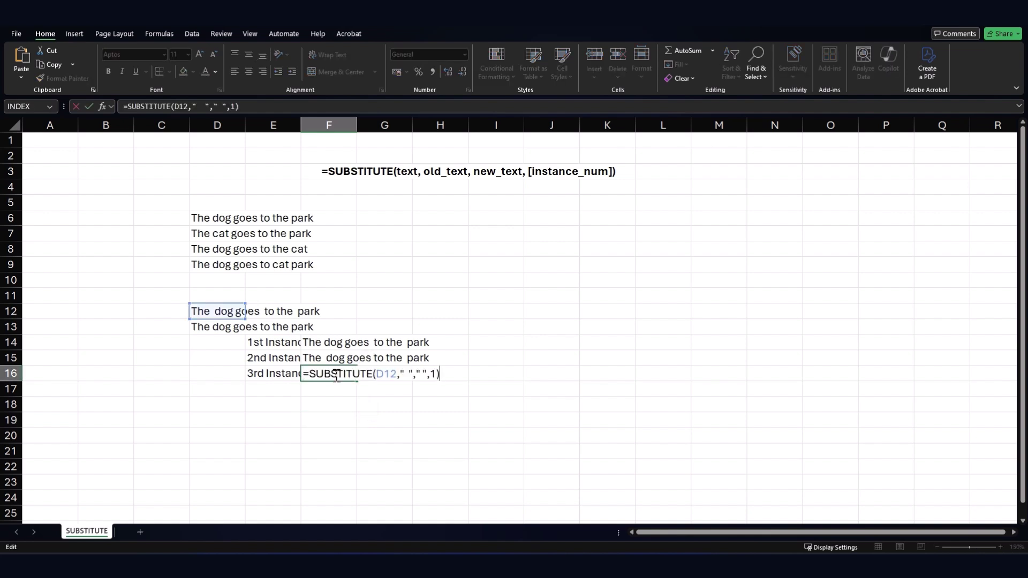
{"action": "key", "text": "Return"}
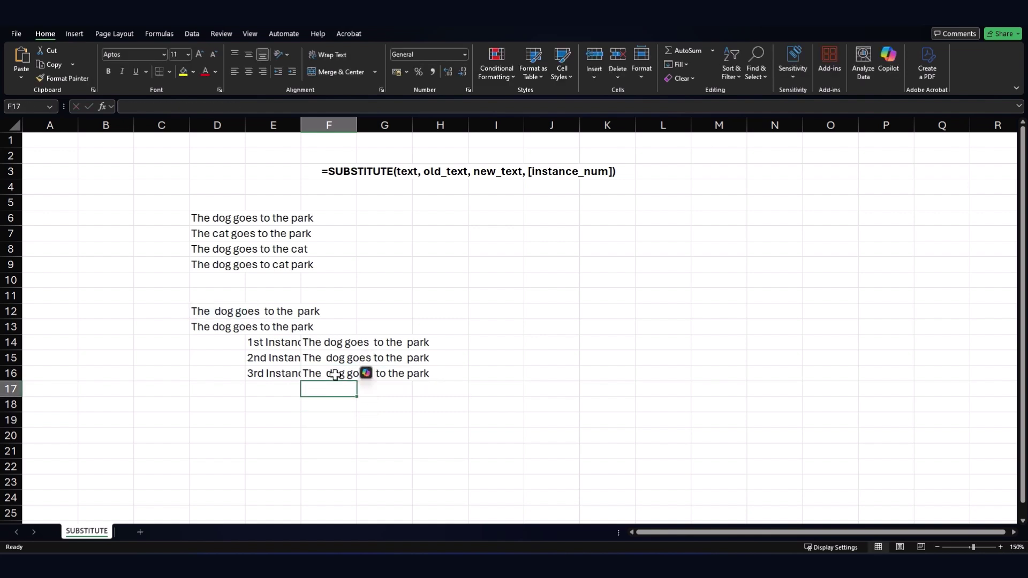
{"action": "left_click", "coordinate": [336, 429]}
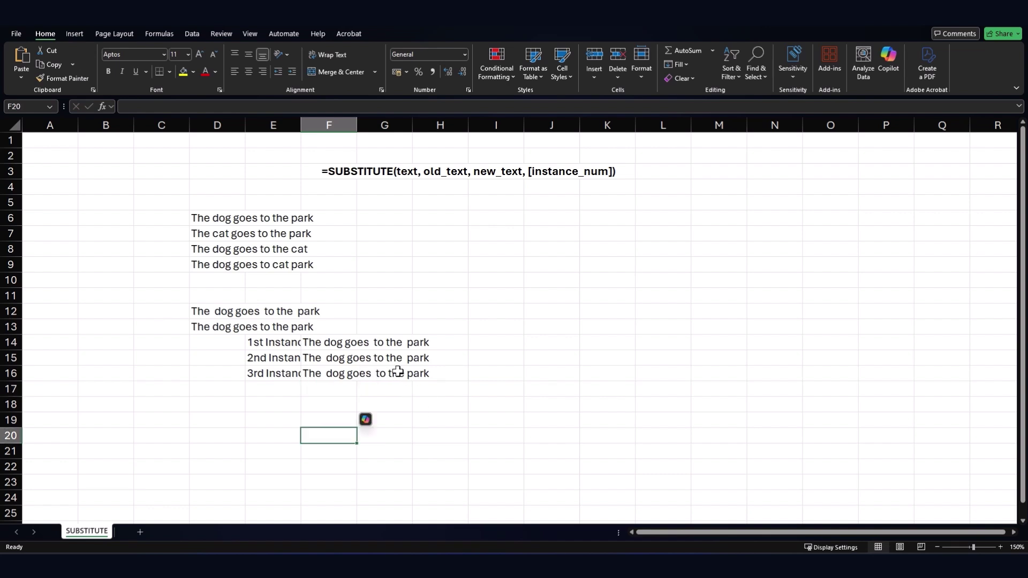